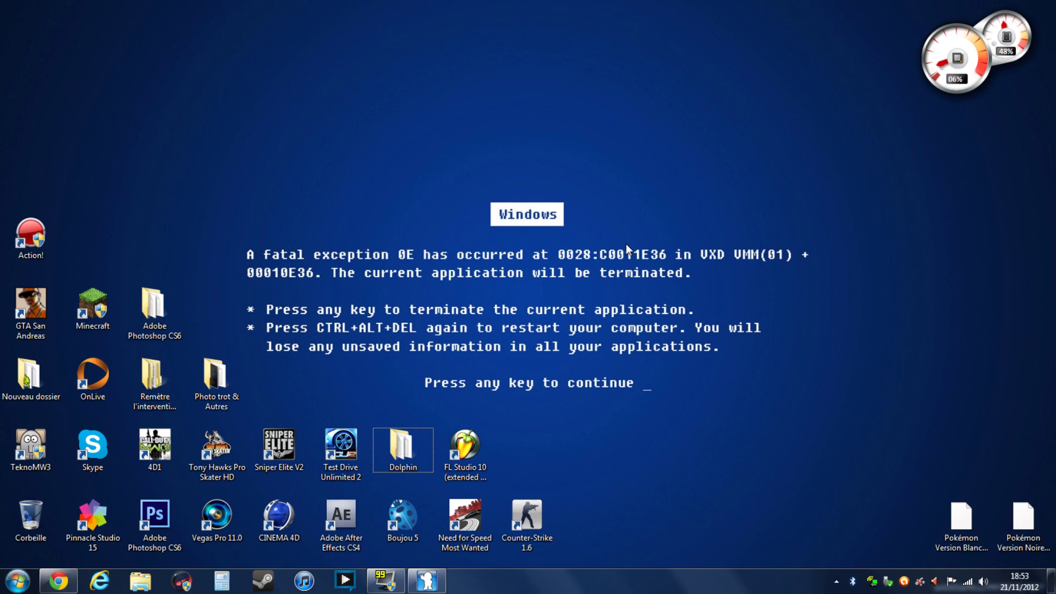
- Switch to Chrome and open the Dolphin Emulator website's download page
click(59, 581)
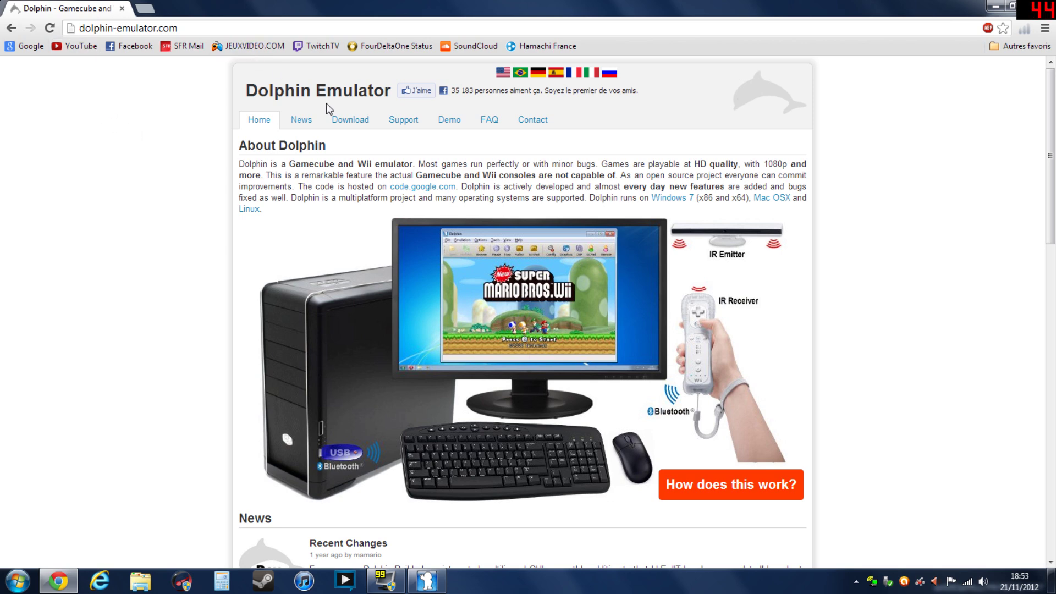
click(342, 120)
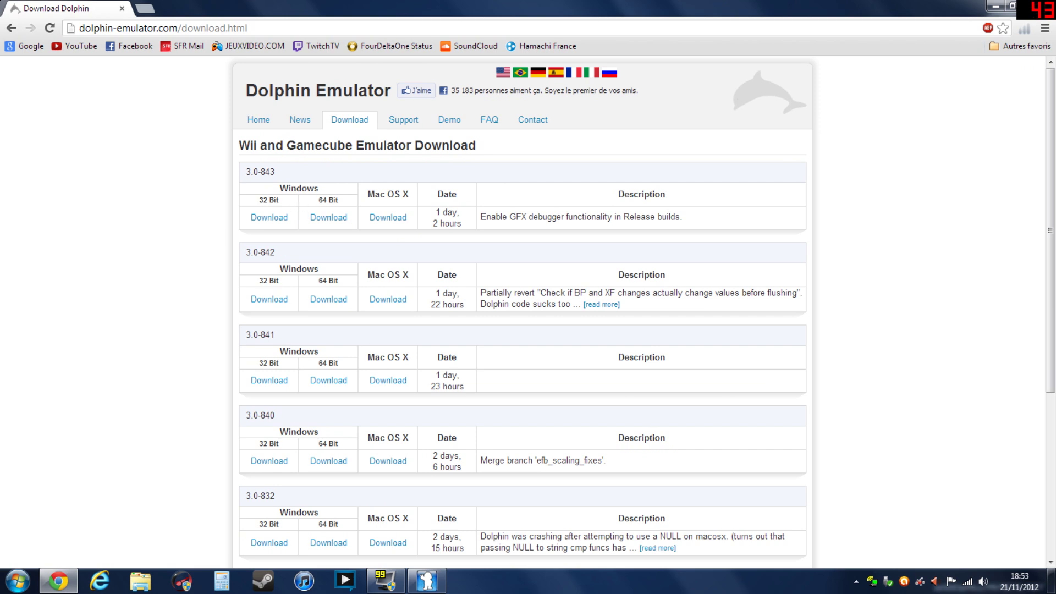
- Check the Windows system type in the computer's properties and close the system information and the browser
click(15, 584)
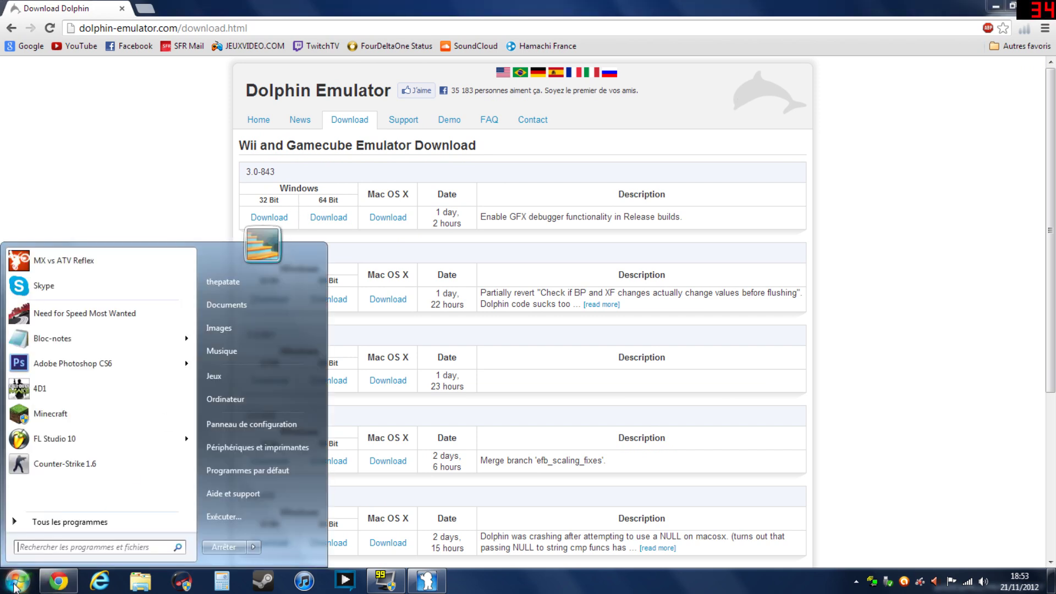
right_click(220, 400)
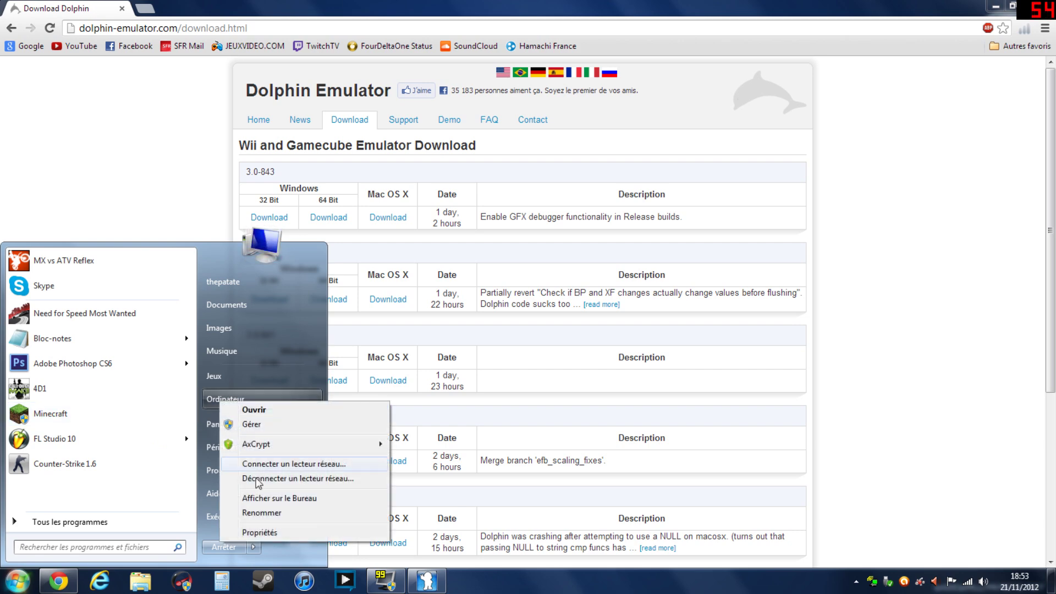
click(260, 533)
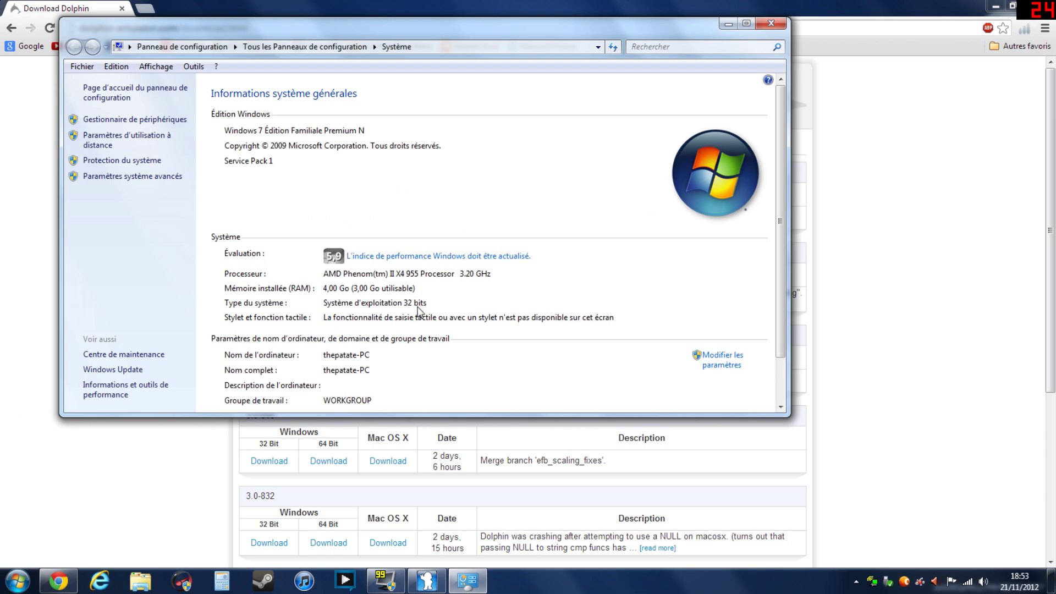
click(768, 25)
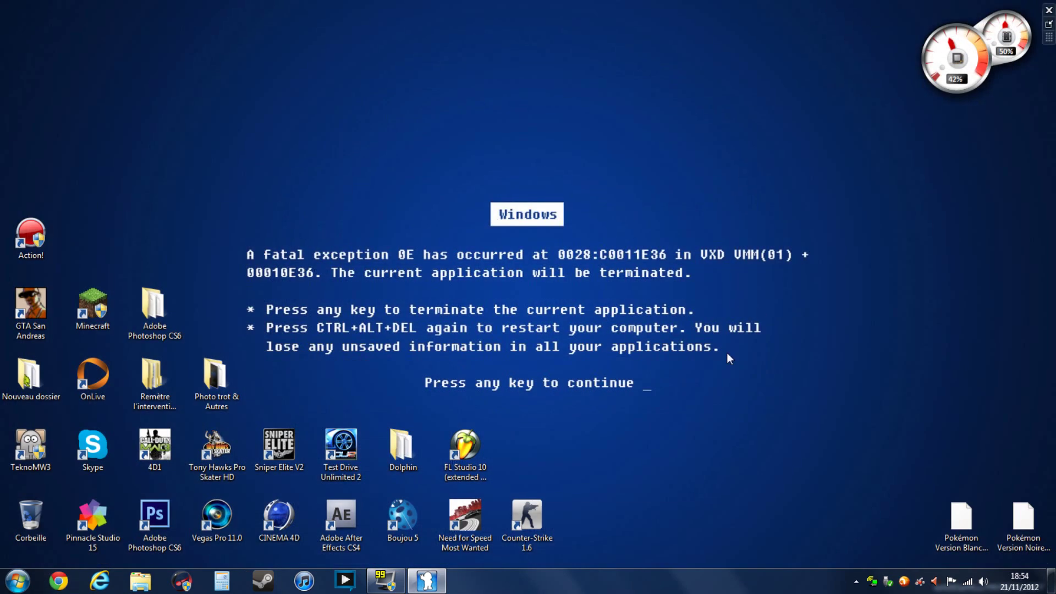
- Switch to the Dolphin emulator and set the maximum frame rate to Auto in its general configuration
click(426, 581)
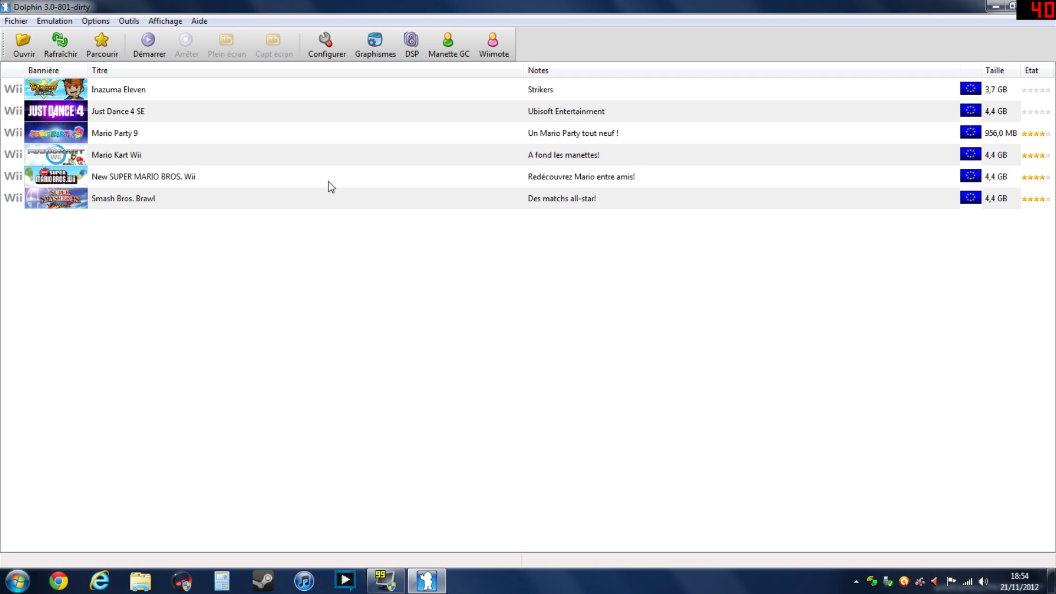
click(336, 46)
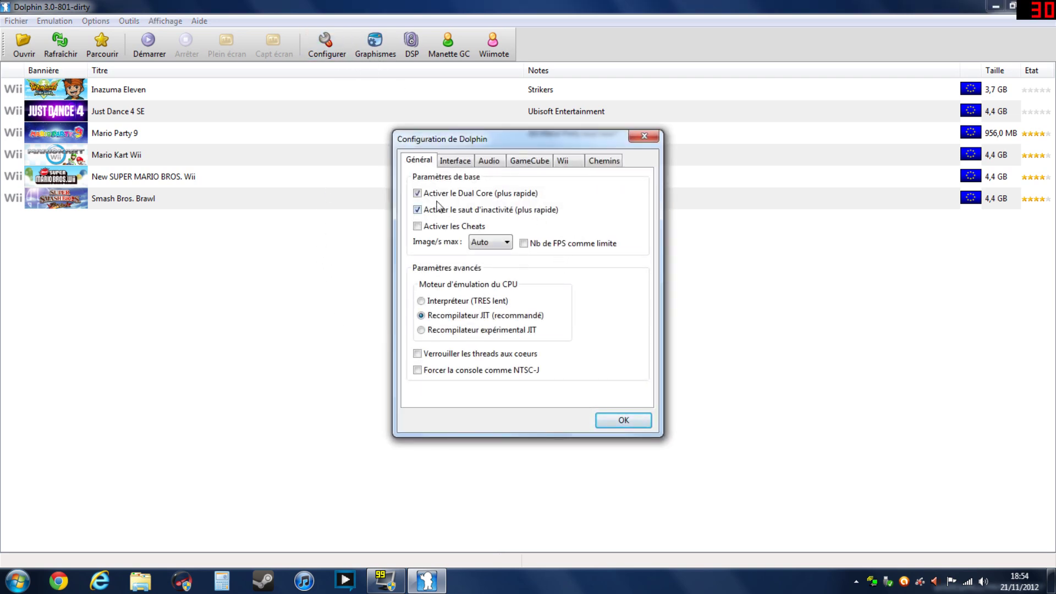
mouse_move(435, 199)
click(483, 242)
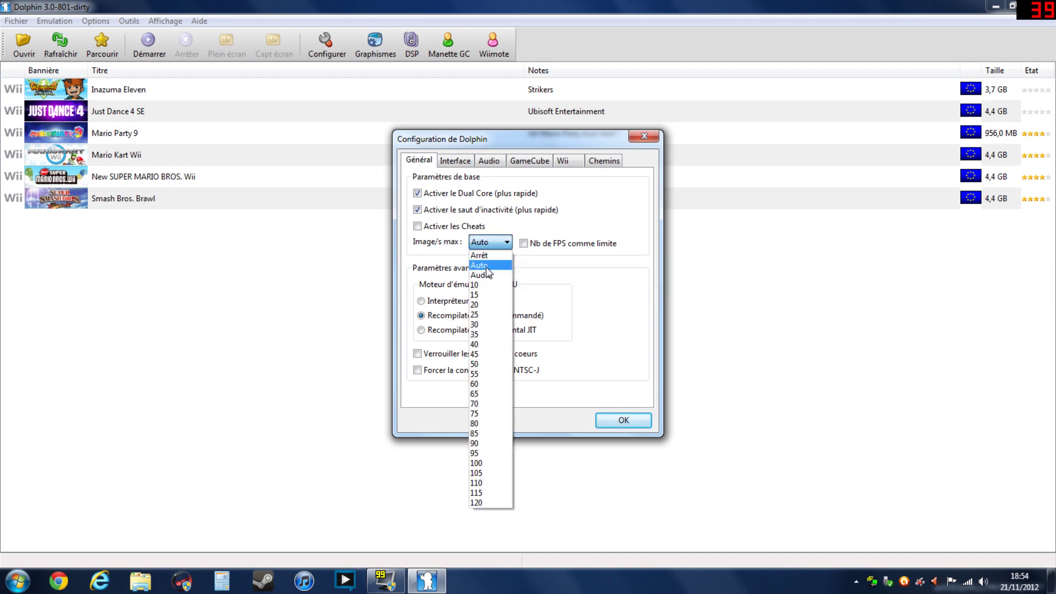
click(472, 267)
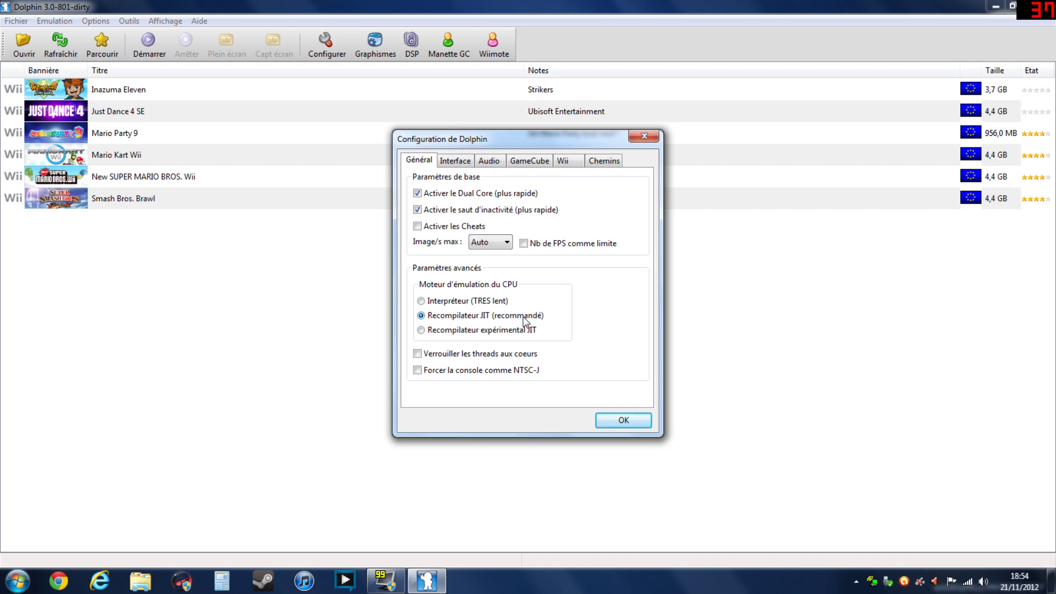
- Try the Vista, X-Plastik and KDE interface themes, restore Boomy, and look at the interface language choices
click(458, 162)
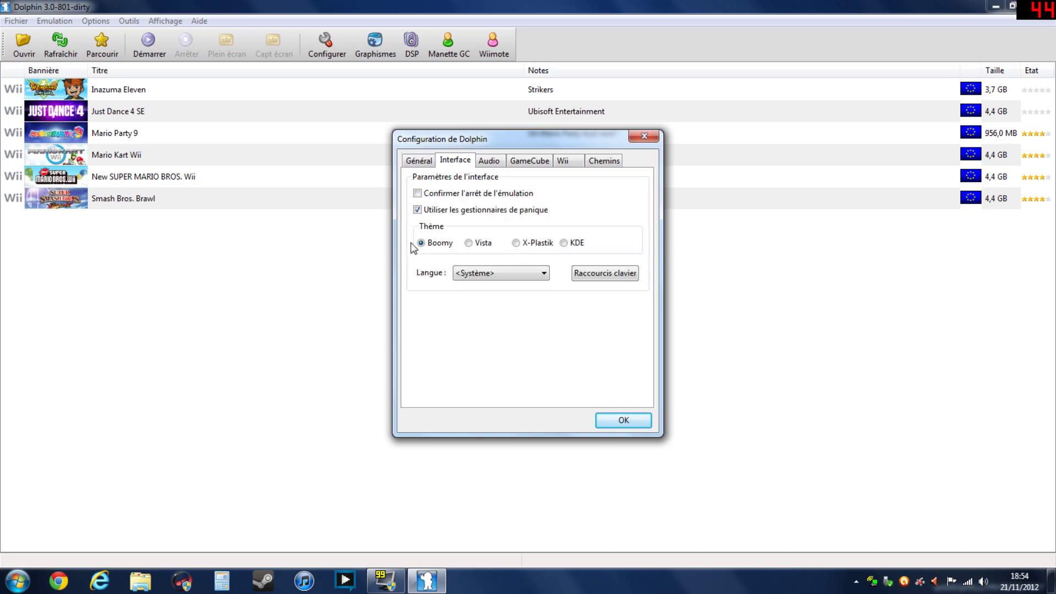
click(469, 243)
click(516, 242)
click(563, 243)
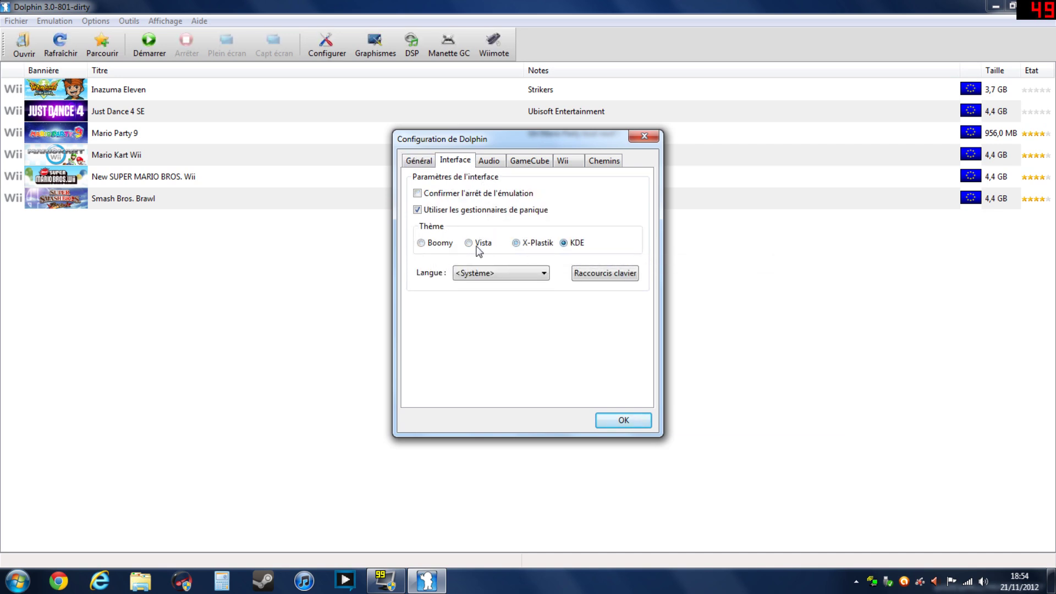
click(422, 244)
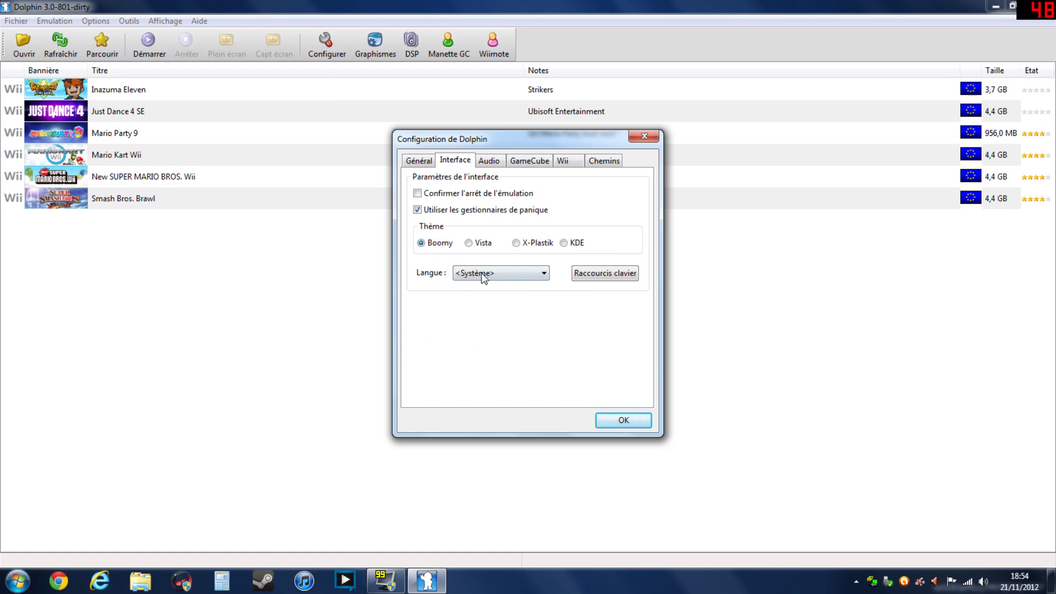
click(478, 271)
click(487, 273)
- Set the audio backend to XAudio2 and the sampling rate to 48000 Hz
click(491, 164)
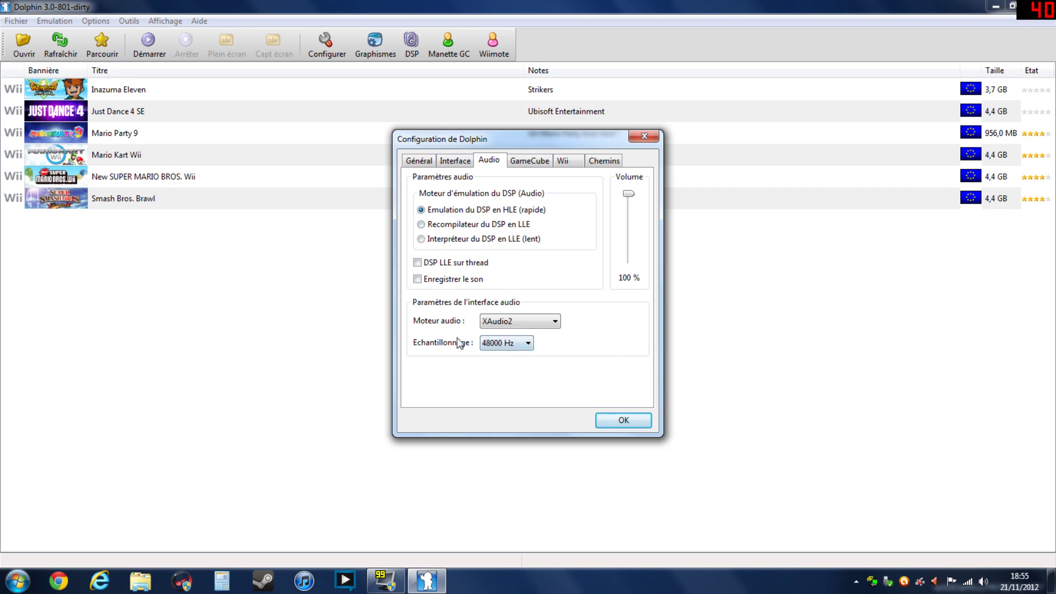
click(499, 324)
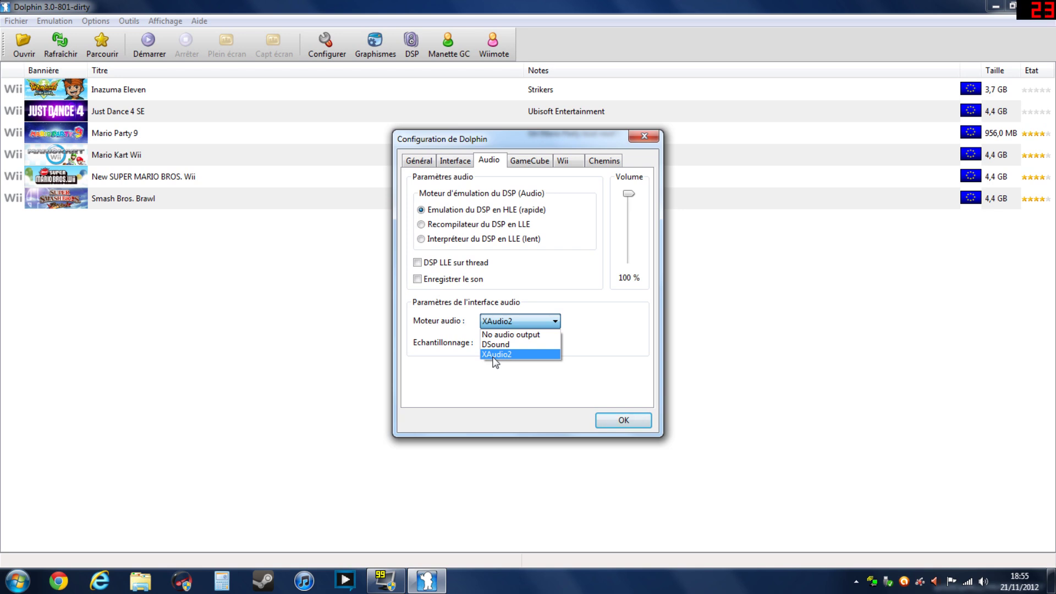
click(509, 356)
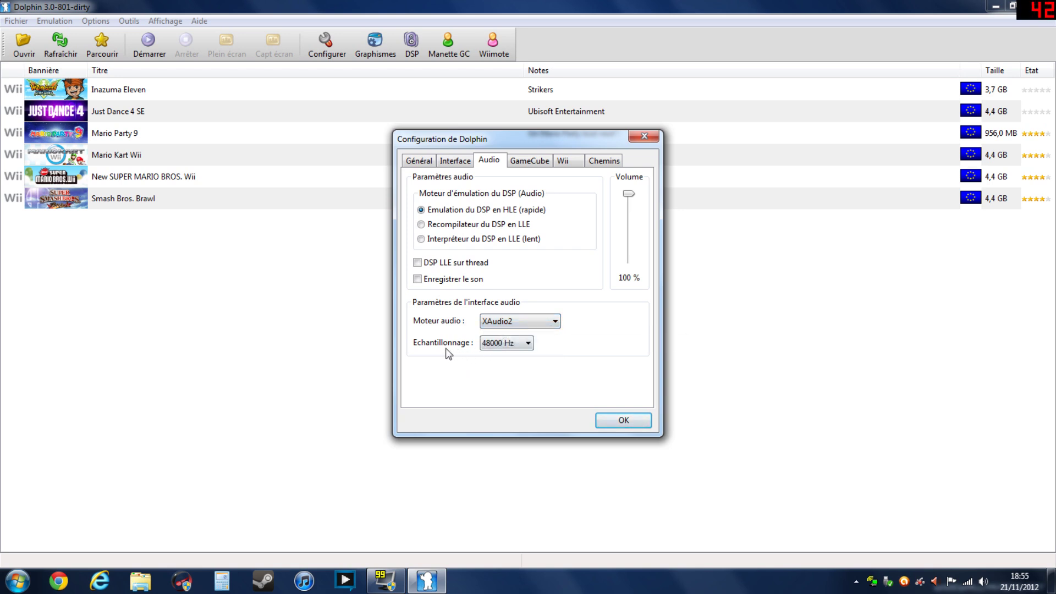
click(498, 345)
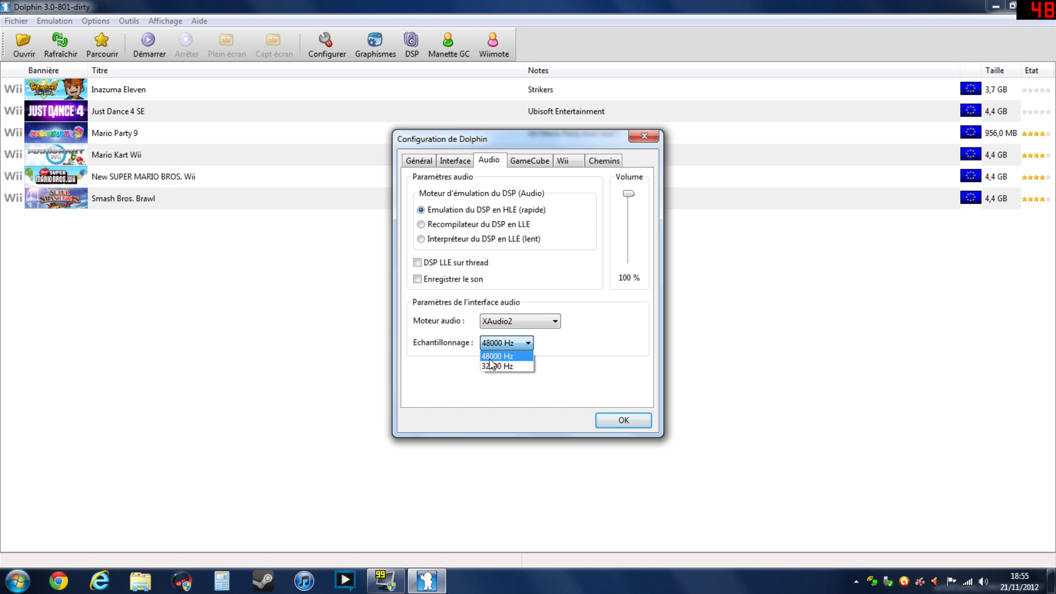
click(493, 357)
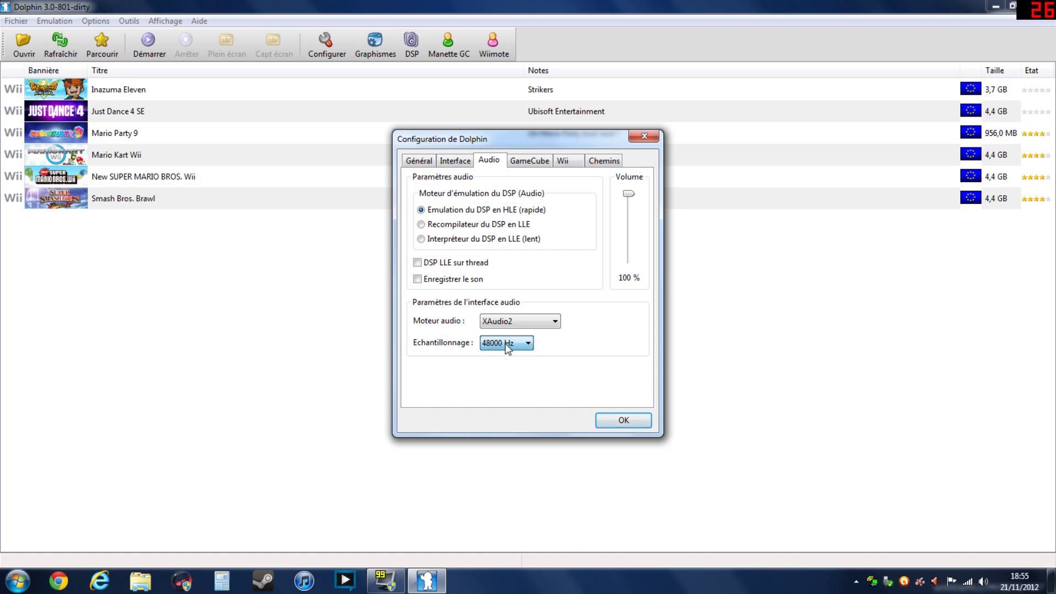
- Set the Wii screen format to 16:9 and keep the system language on Français
click(564, 164)
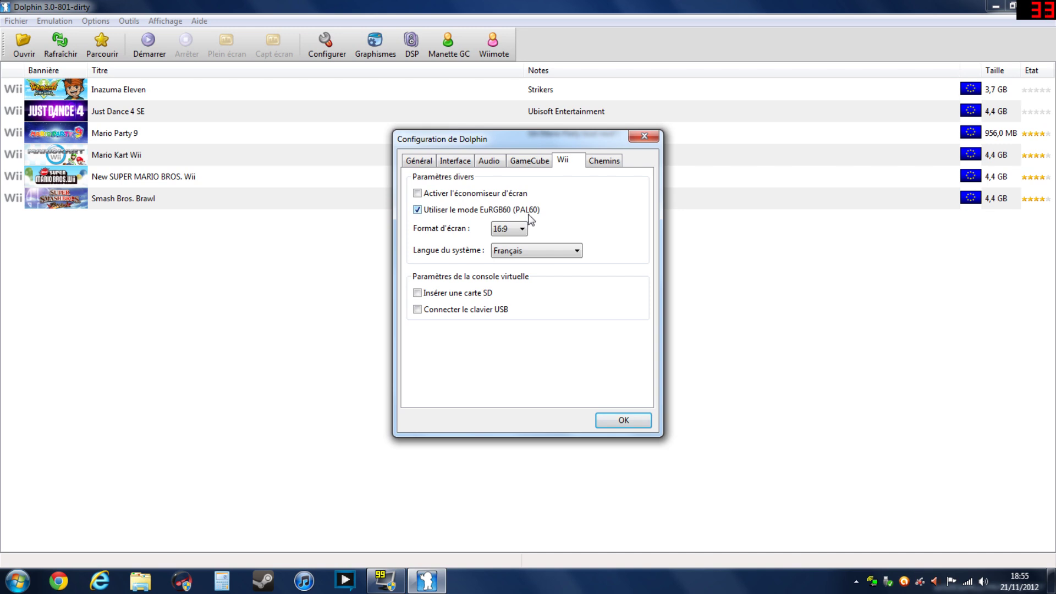
click(515, 231)
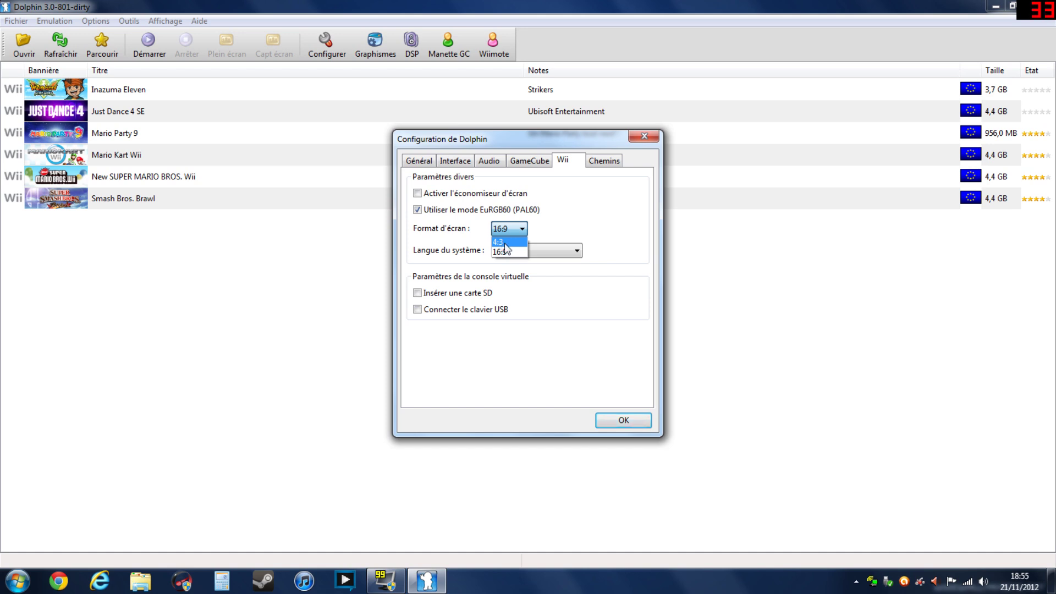
click(506, 251)
click(499, 257)
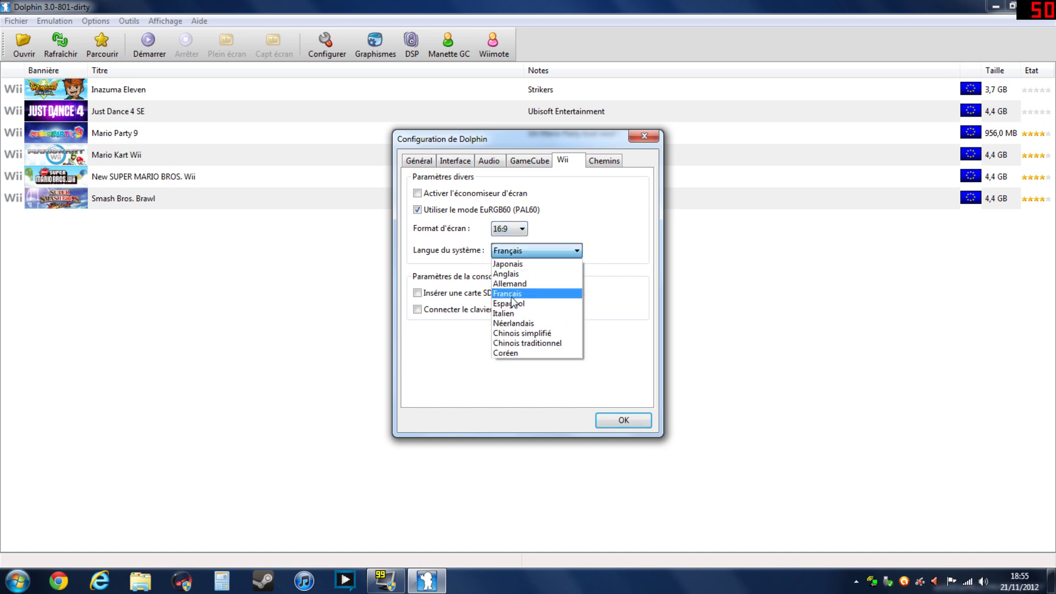
click(544, 250)
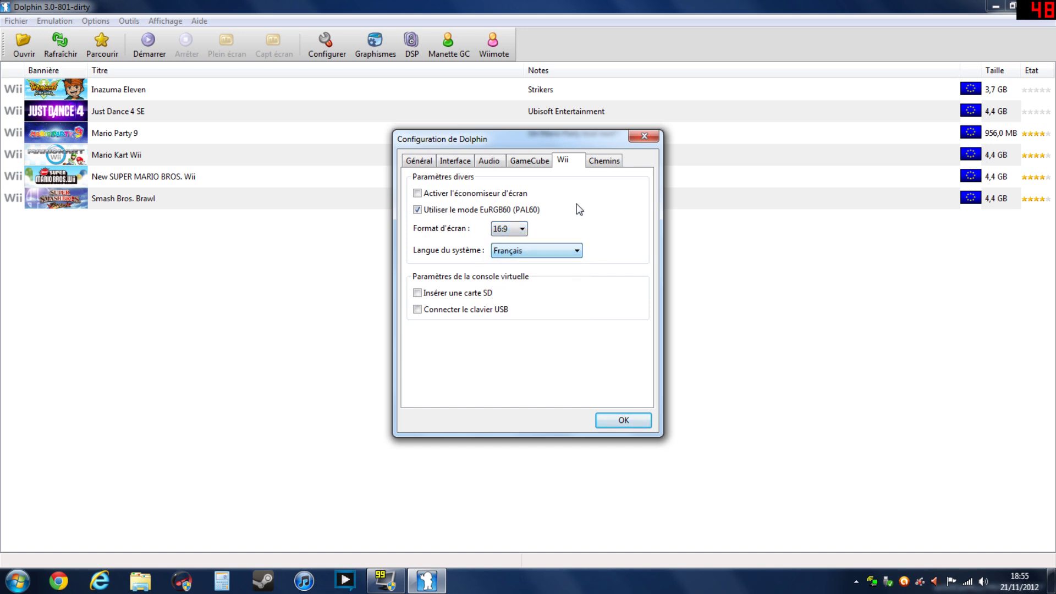
- Review the ISO folder paths and the folder picker without adding a folder, and accept the configuration
click(602, 161)
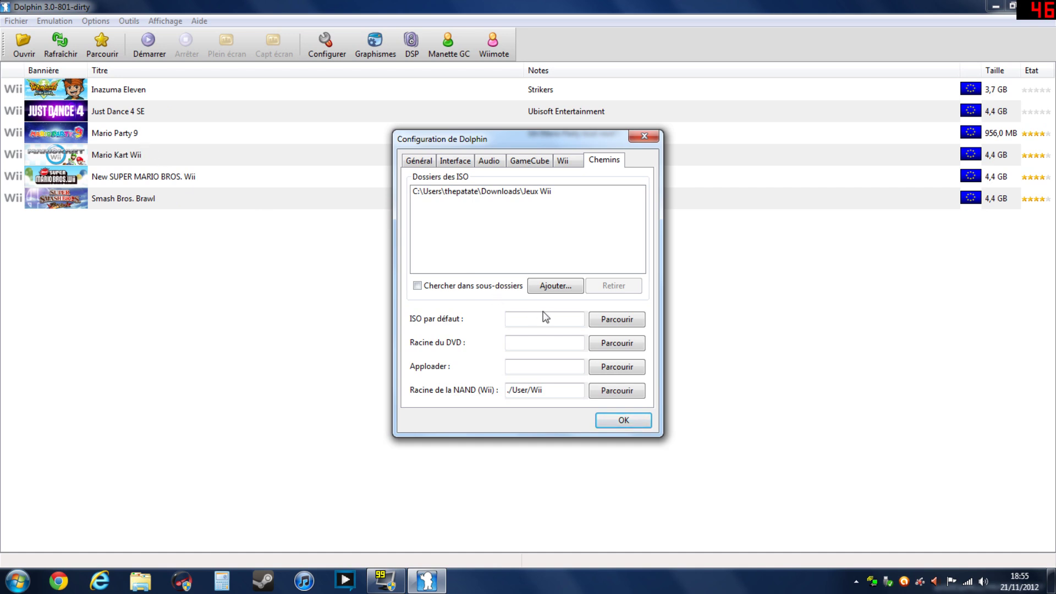
click(550, 286)
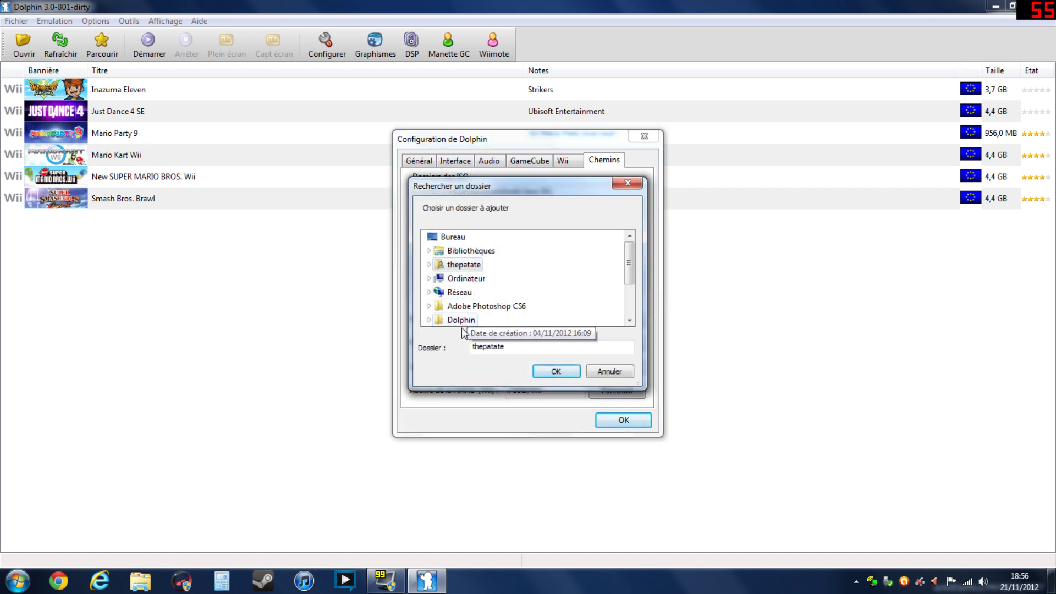
click(607, 372)
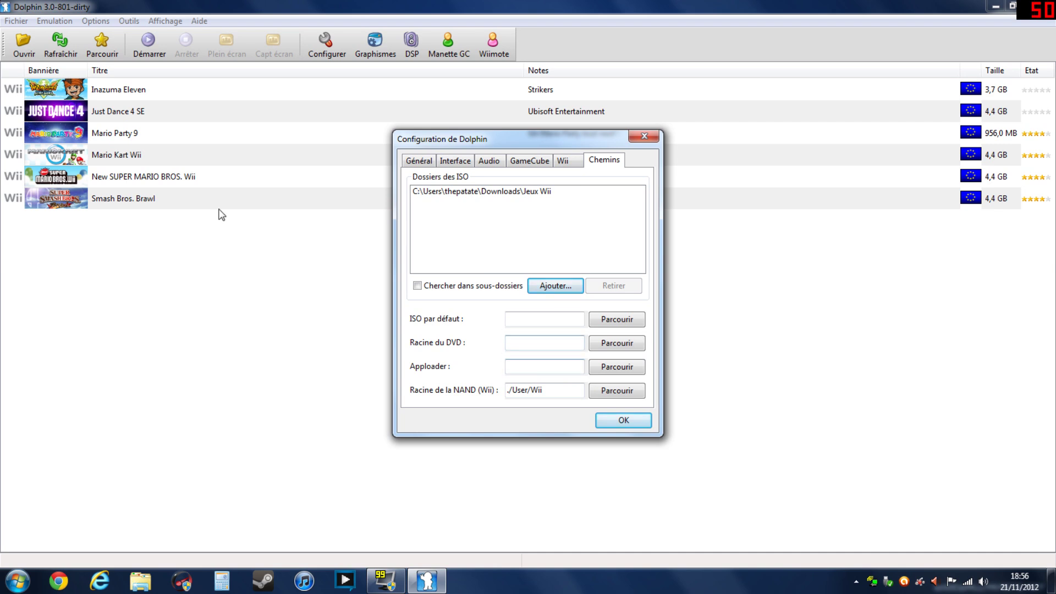
click(623, 421)
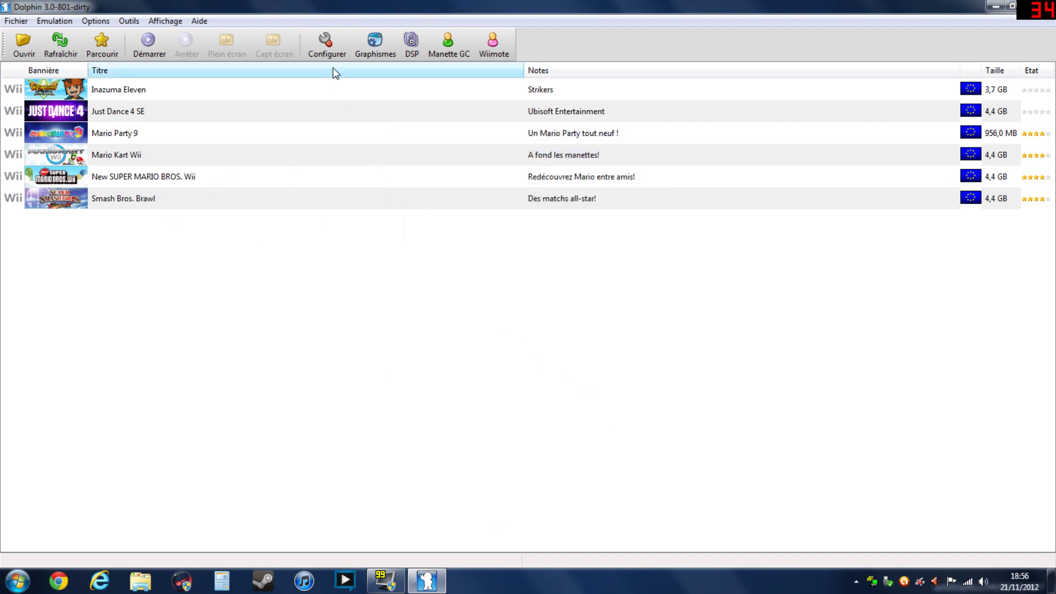
- Set the graphics backend to Direct3D9 and the graphics card to AMD Radeon HD 6800 Series
click(375, 41)
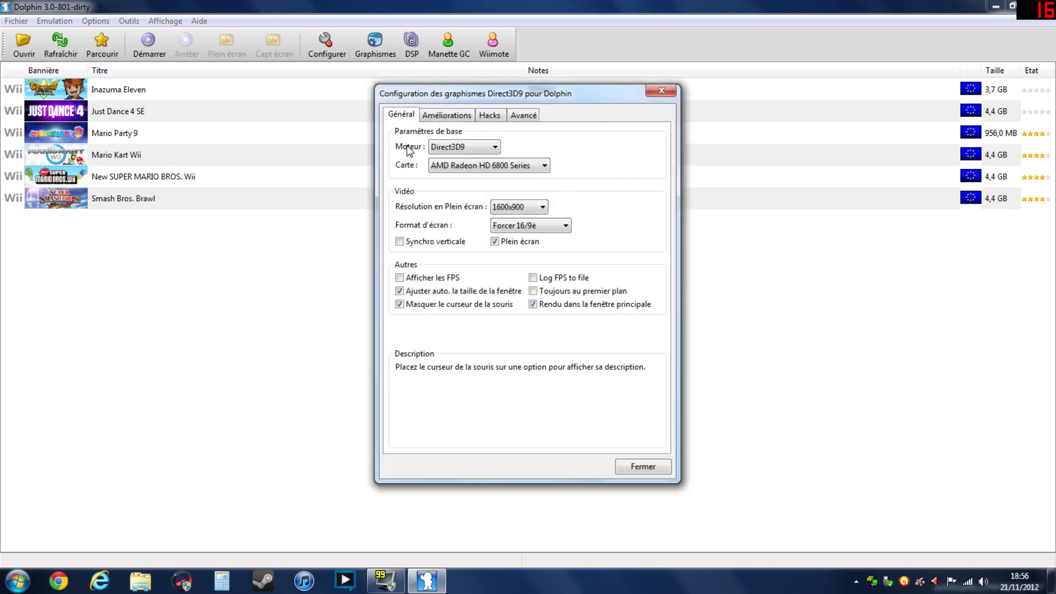
click(470, 147)
click(471, 147)
click(471, 148)
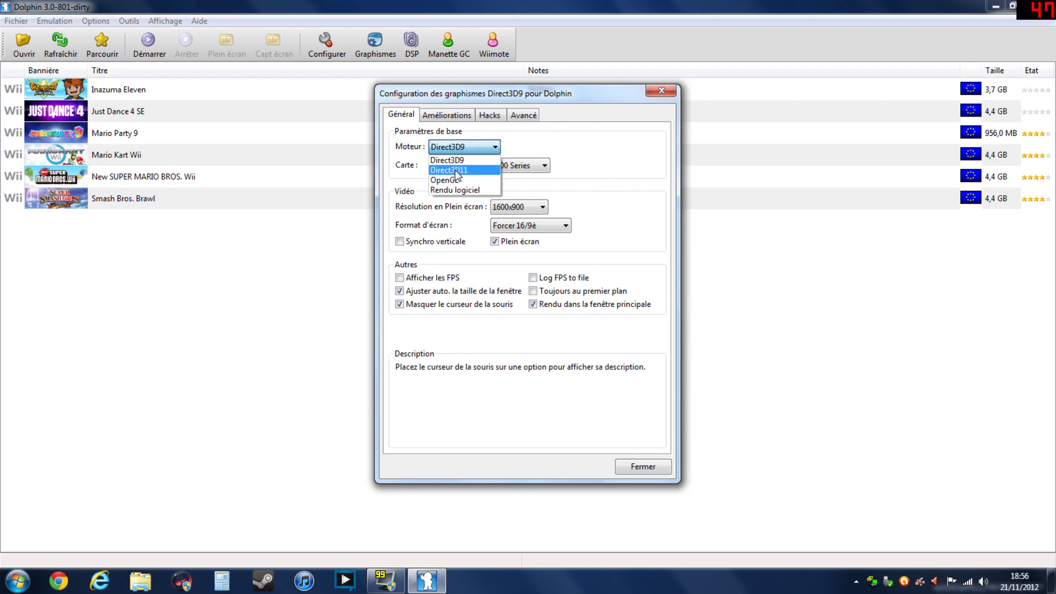
click(462, 160)
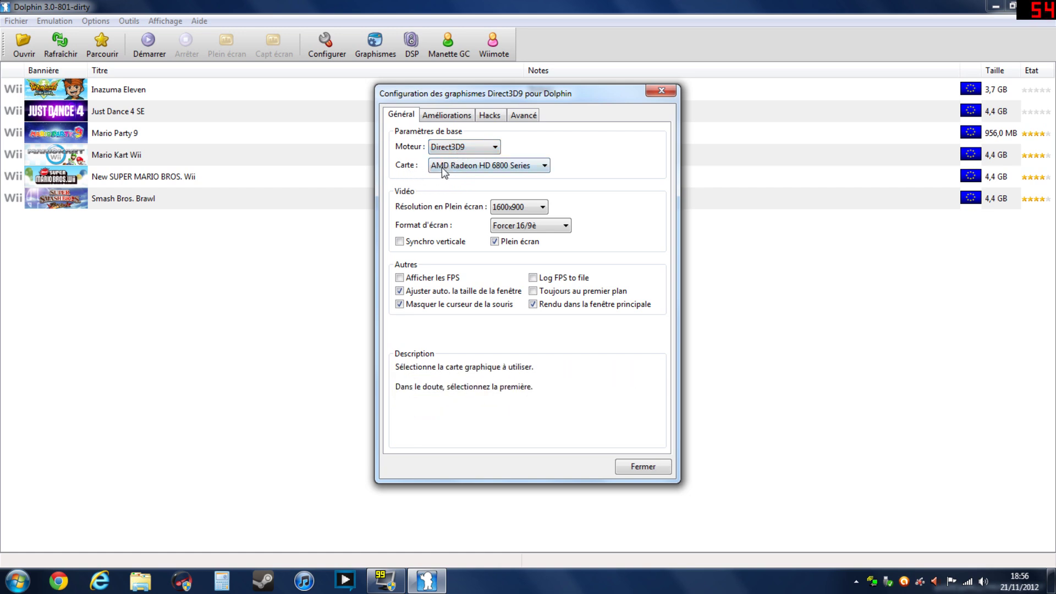
click(440, 165)
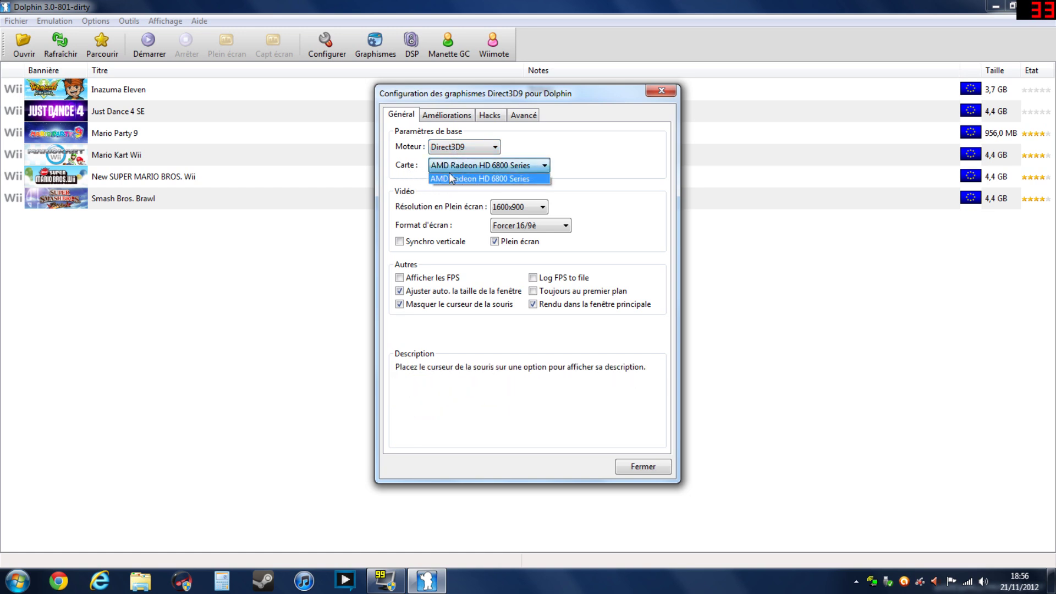
click(449, 179)
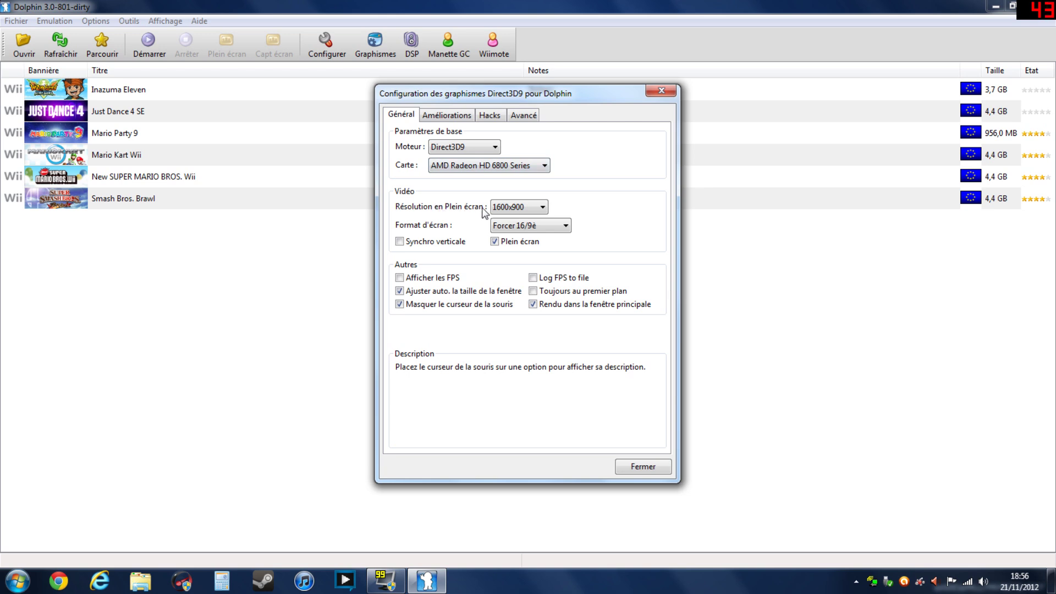
- Compare the full-screen resolution setting with the Windows desktop resolution, and return to Dolphin's game list
click(514, 210)
click(518, 209)
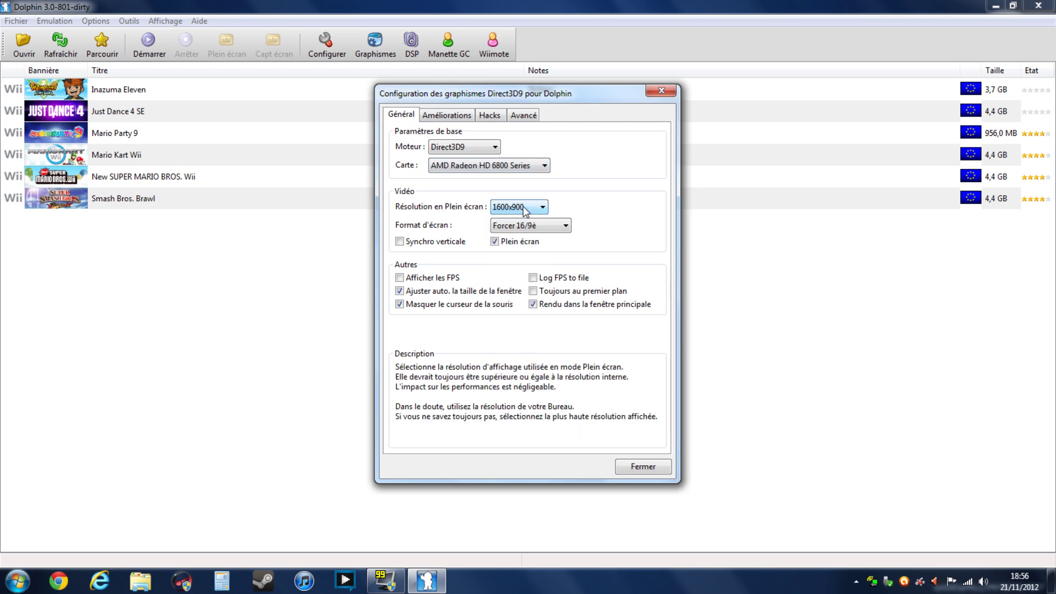
click(642, 468)
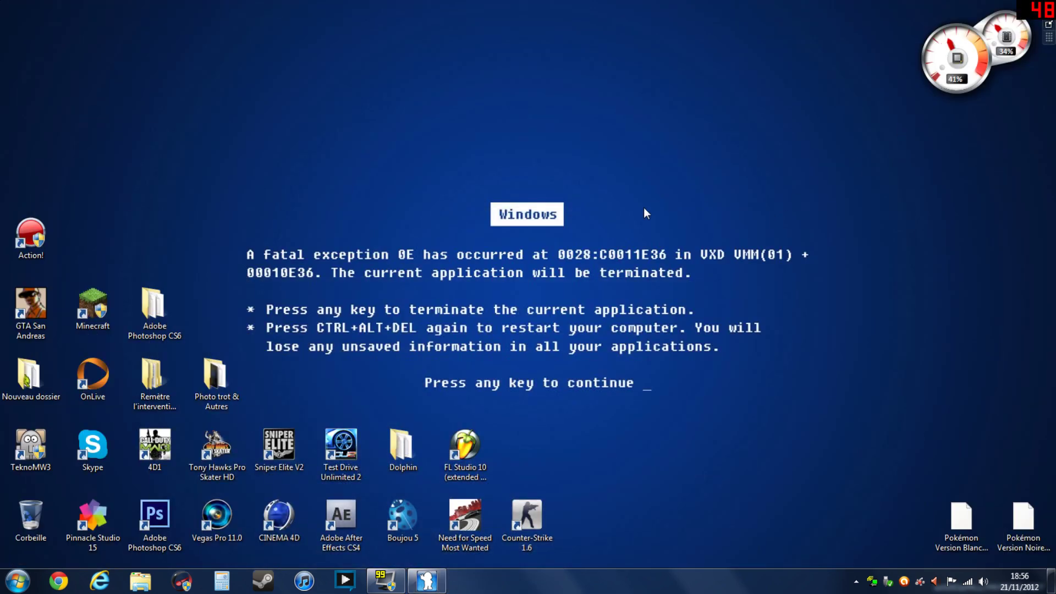
right_click(536, 201)
click(575, 343)
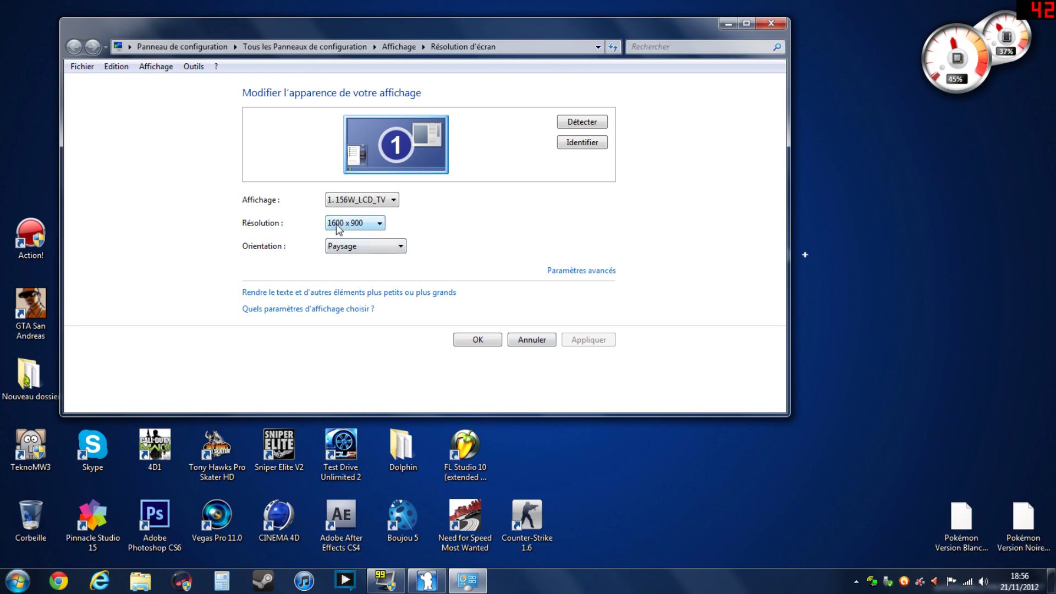
click(476, 339)
click(440, 584)
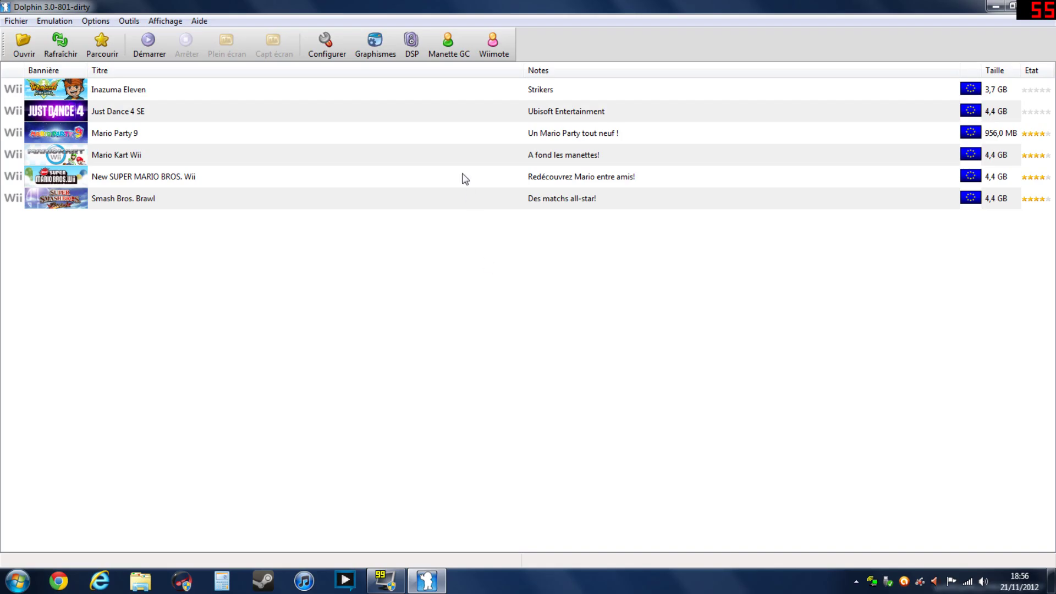
- Set the screen format in the general graphics settings to Forcer 16/9é, and review the other display options
click(374, 44)
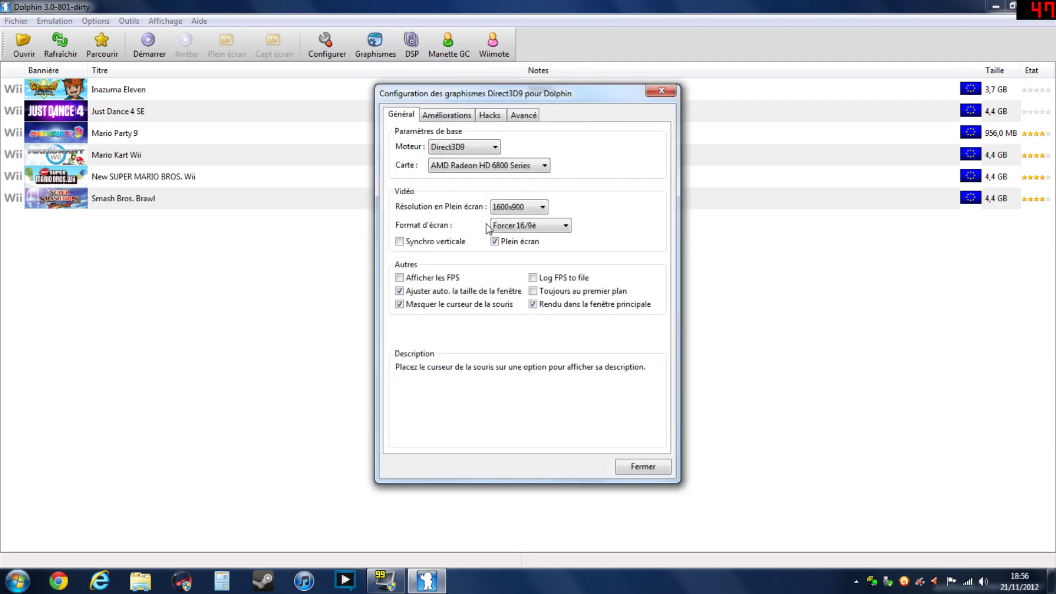
click(498, 226)
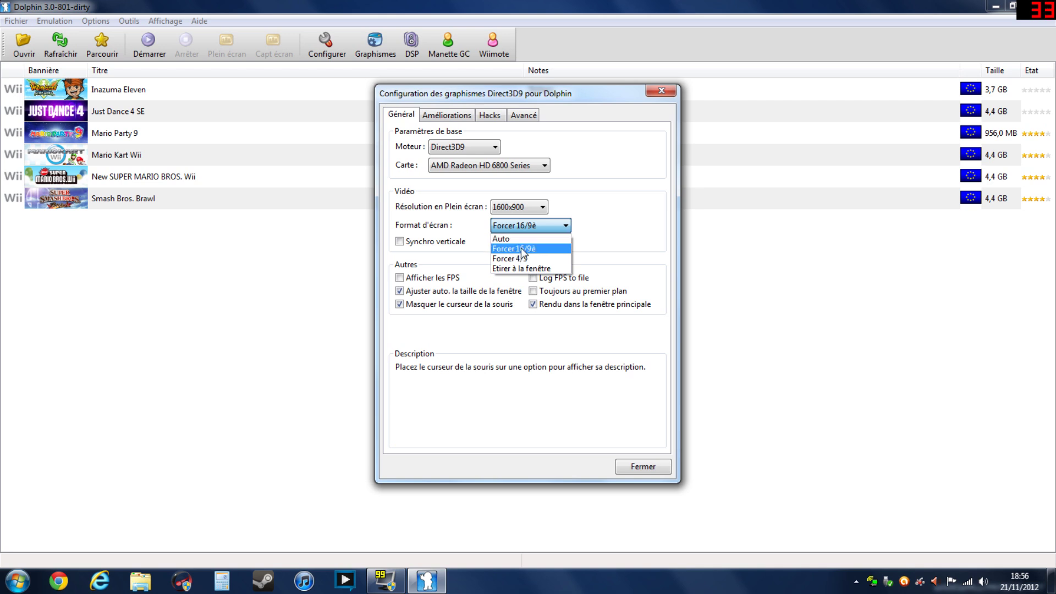
click(521, 251)
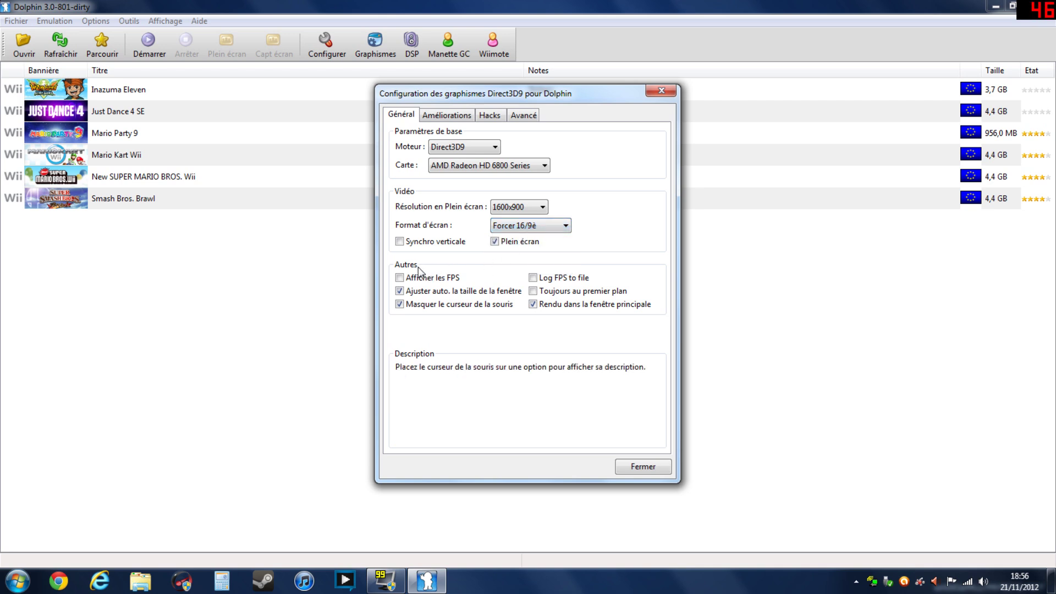
mouse_move(418, 297)
mouse_move(552, 311)
- Review the graphics enhancements, hacks and advanced options without changing them, and close the graphics configuration
click(447, 116)
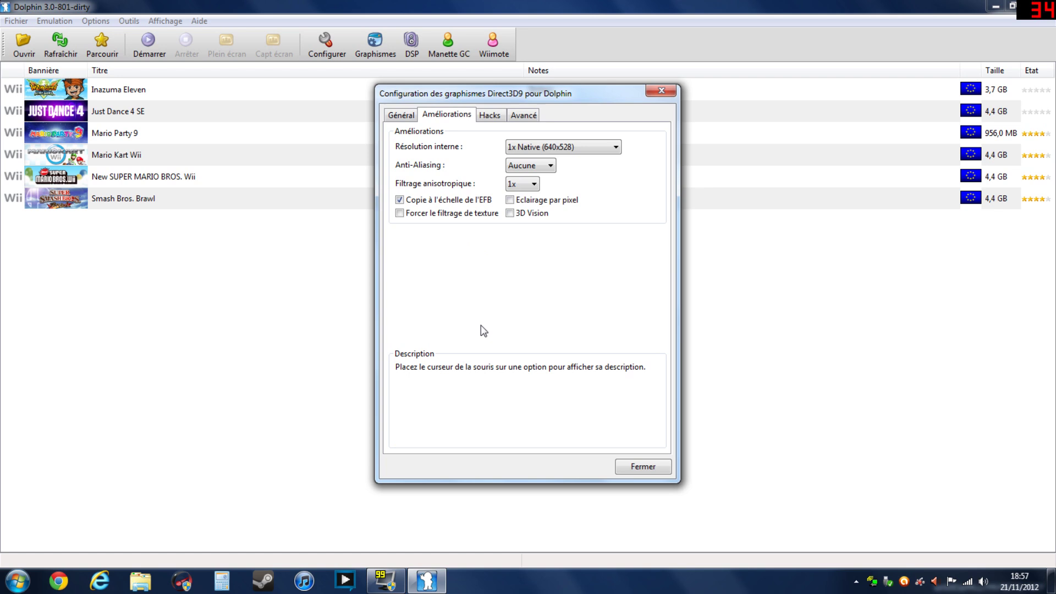
mouse_move(520, 150)
click(490, 115)
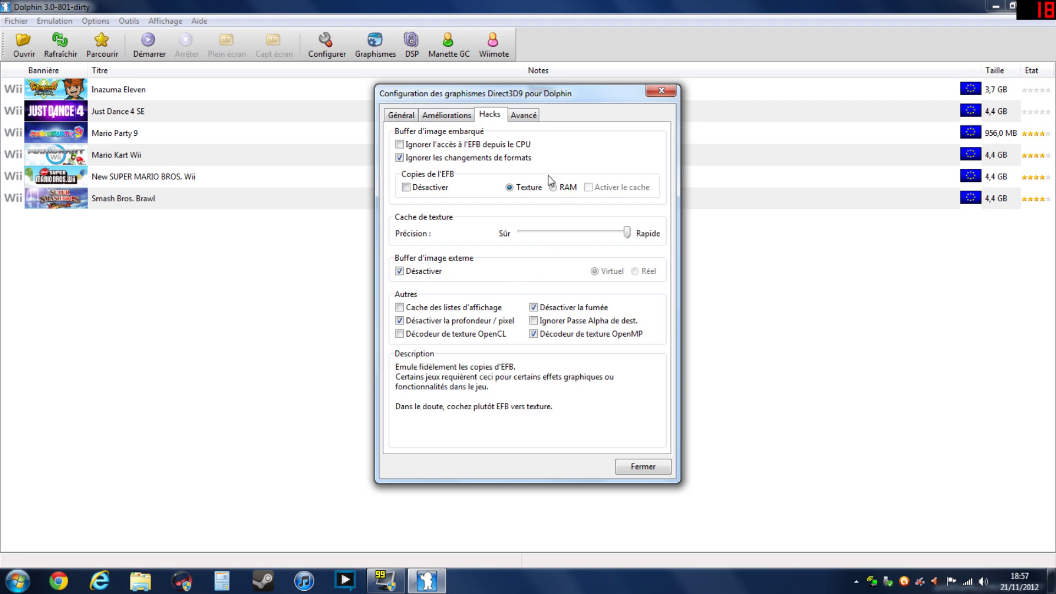
click(531, 119)
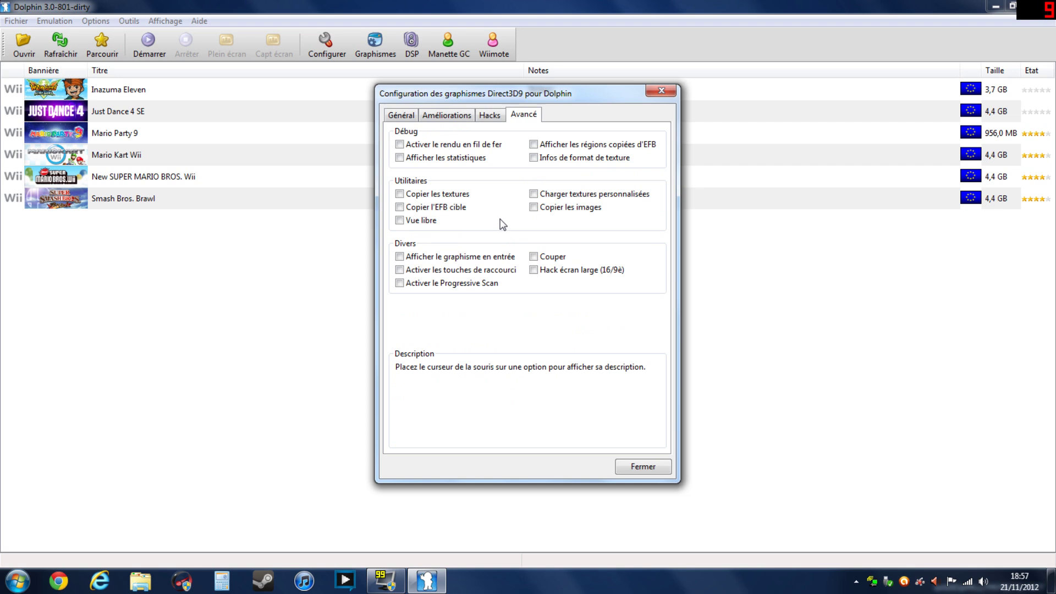
click(642, 467)
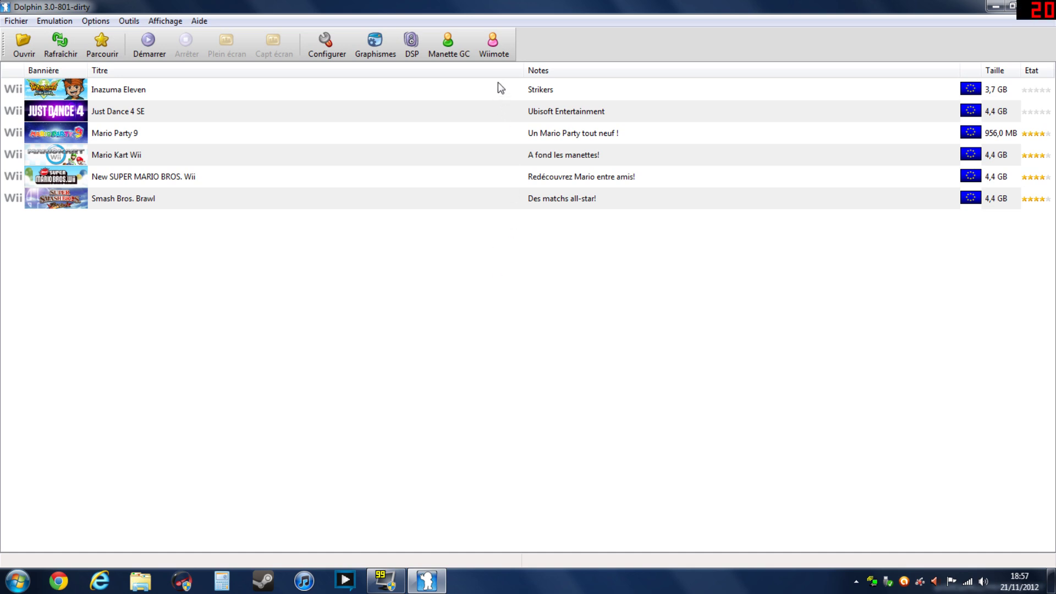
- Set Wiimote 1 to Wiimote physique in the Wiimote configuration and refresh the connected physical Wiimotes
click(499, 55)
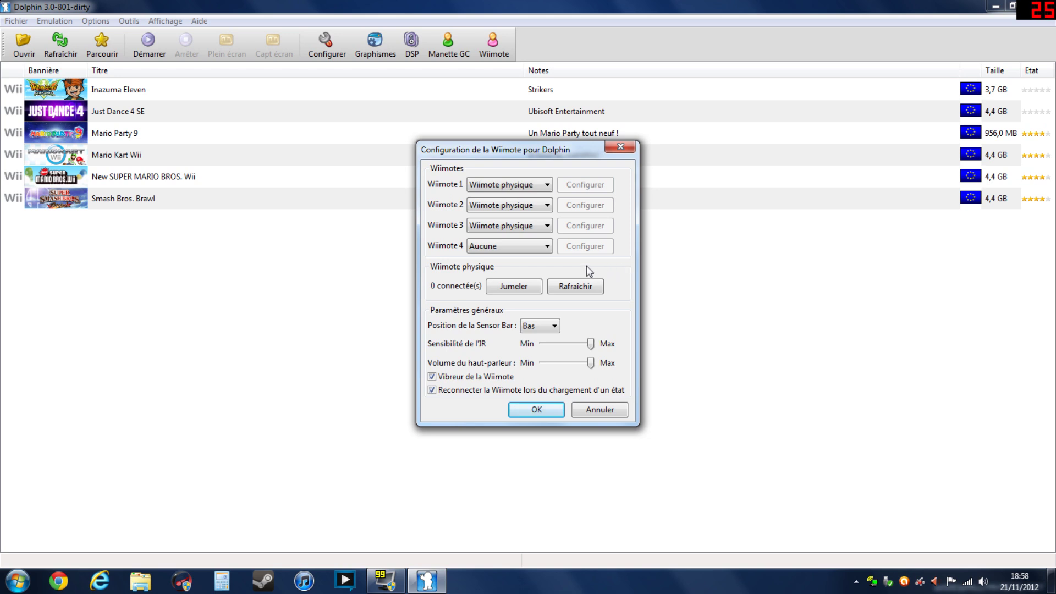
click(501, 185)
click(514, 217)
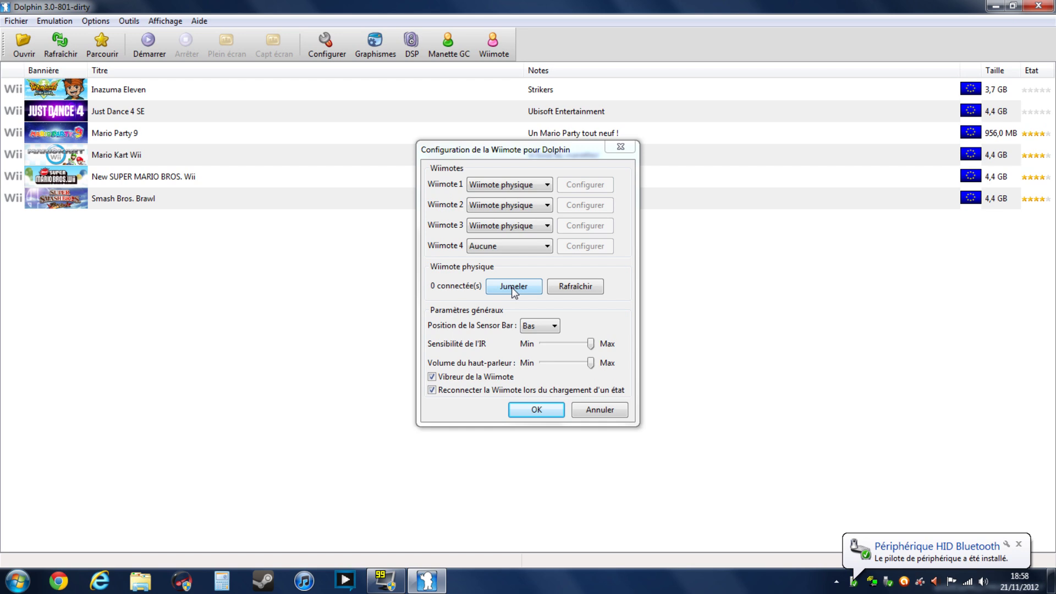
click(587, 287)
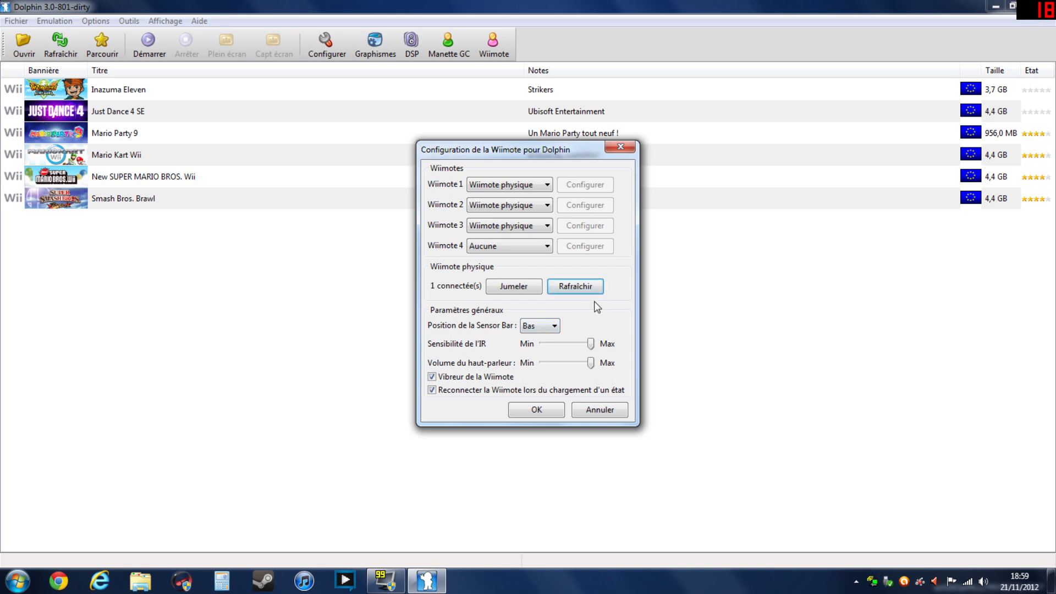
click(569, 289)
- Keep the Sensor Bar position on Bas and accept the Wiimote configuration
click(554, 328)
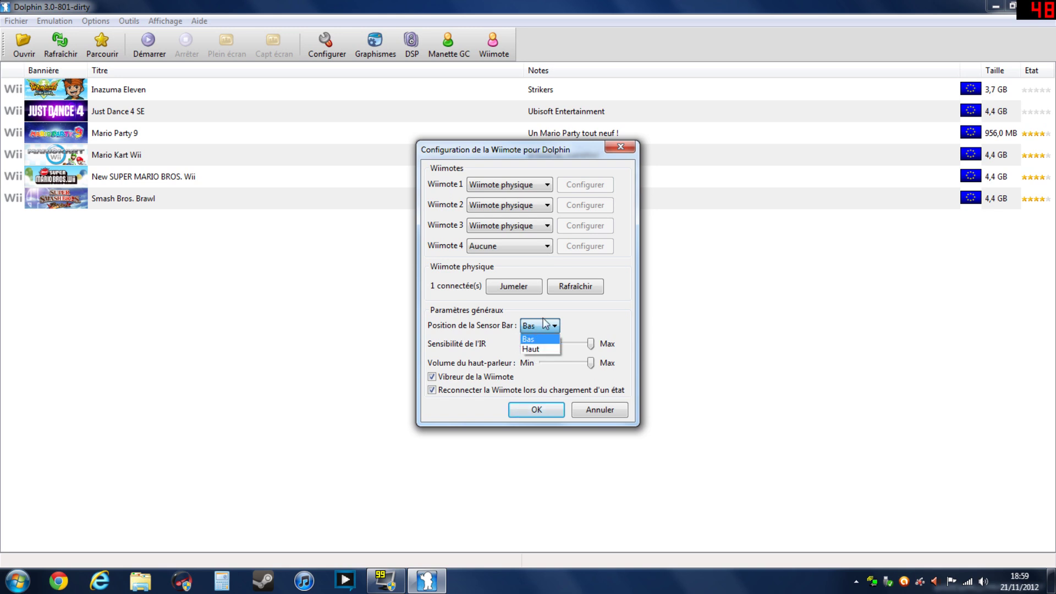
click(470, 354)
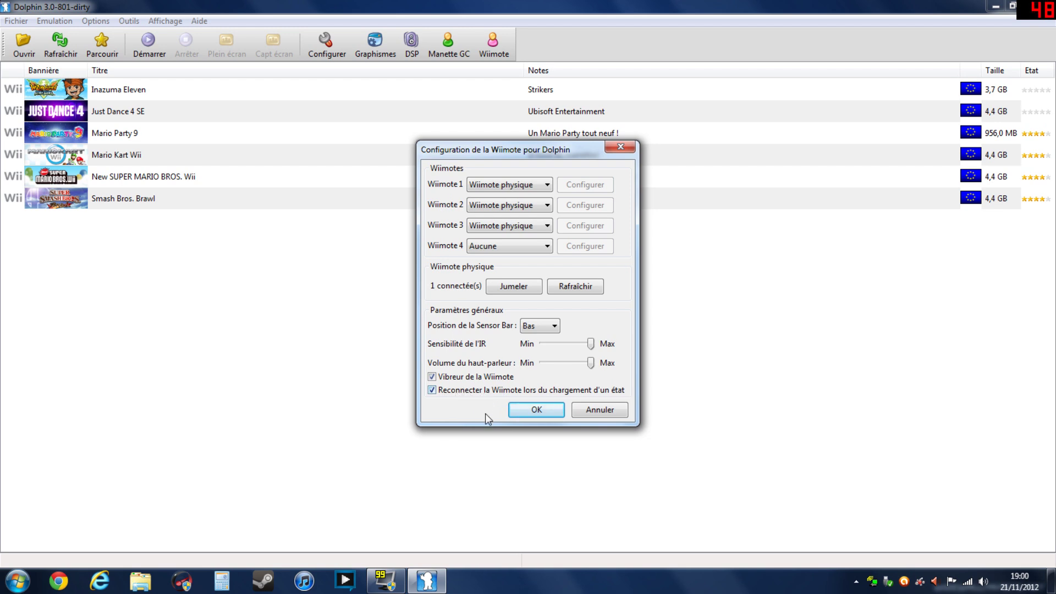
click(527, 411)
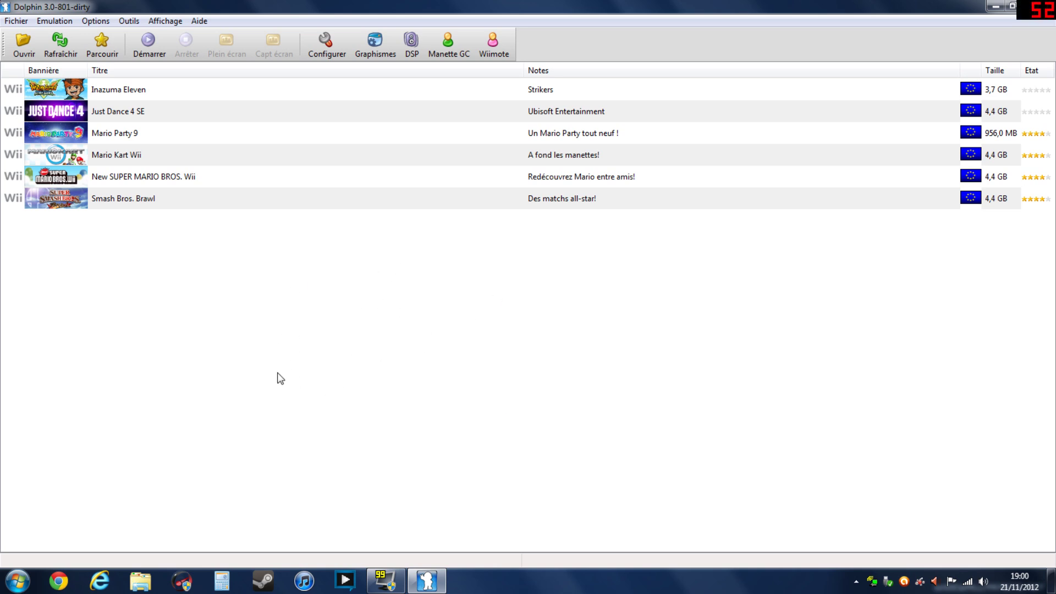
- Launch New SUPER MARIO BROS. Wii from the game list
click(147, 179)
double_click(145, 177)
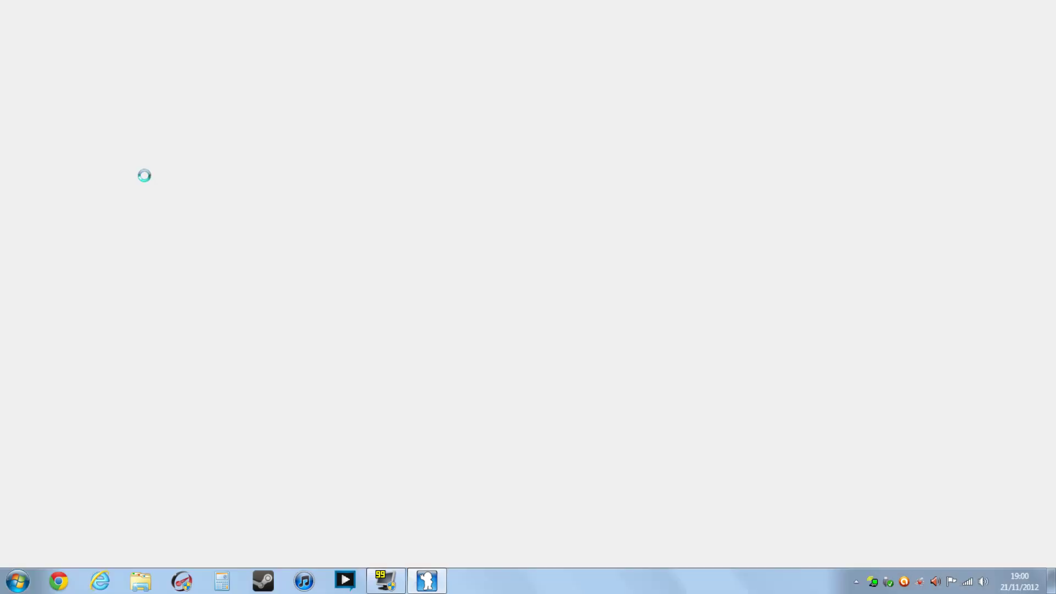